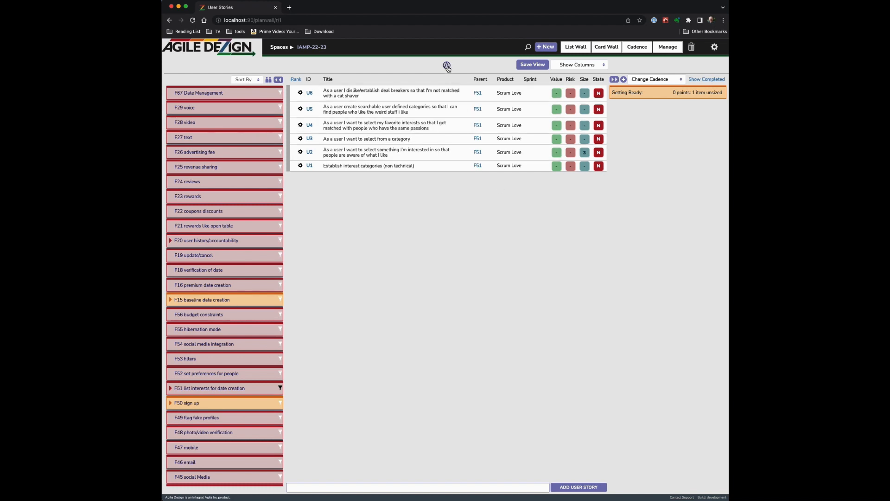
Show the List Wall's item types: User Story, Feature, Capability, Epic and Organization
left_click(583, 51)
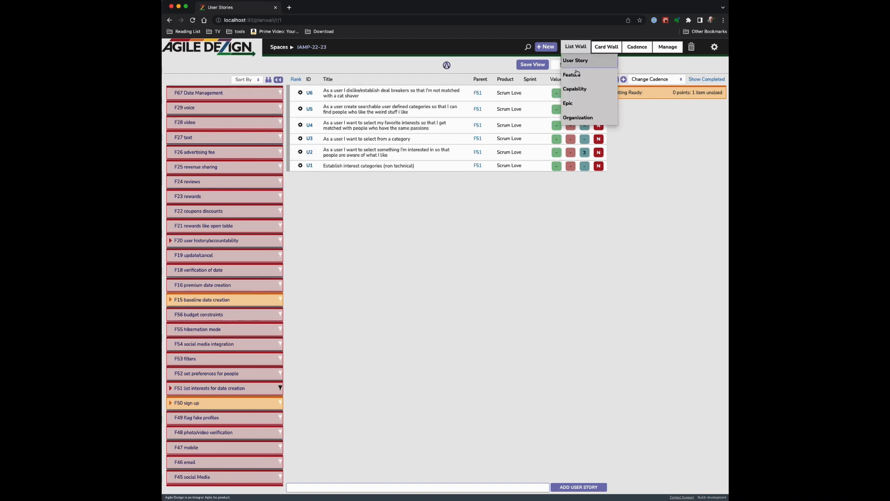
Switch to Organizations, review org O16's member list, then close its card
left_click(574, 119)
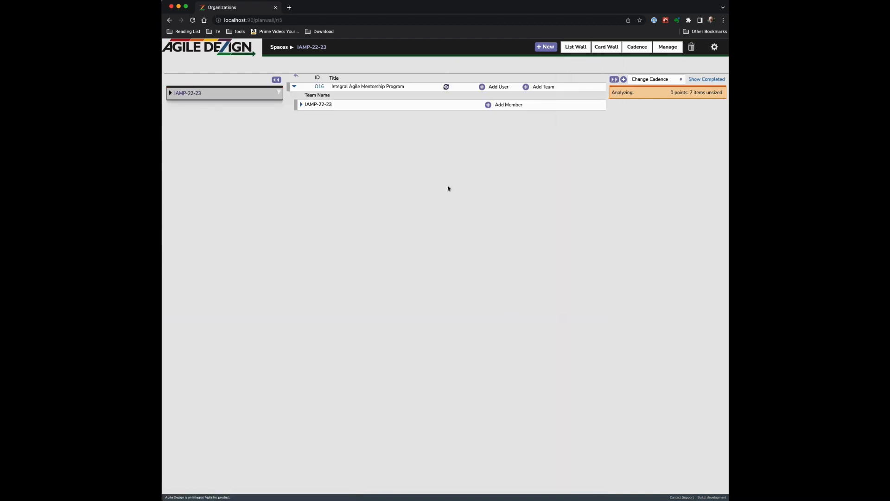
left_click(319, 87)
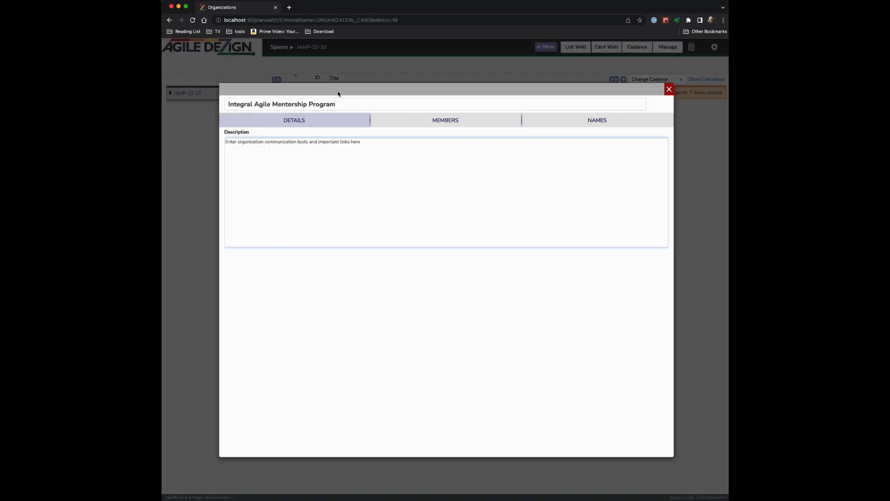
left_click(429, 123)
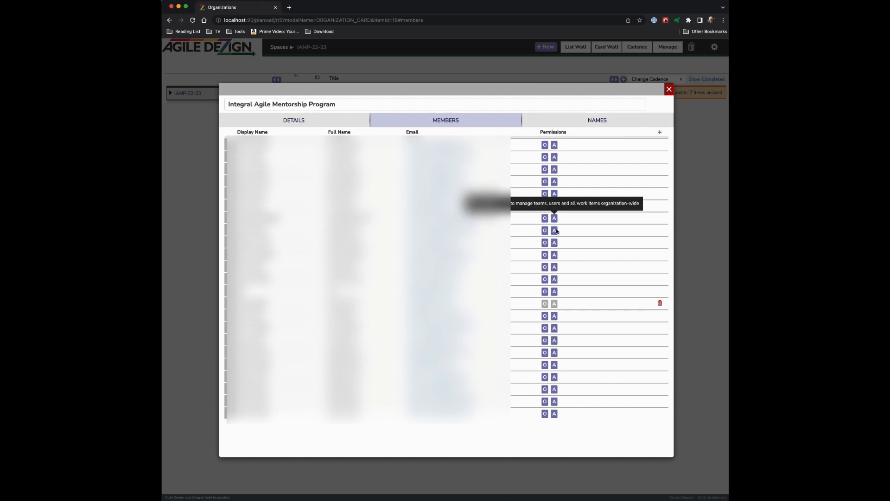
left_click(669, 89)
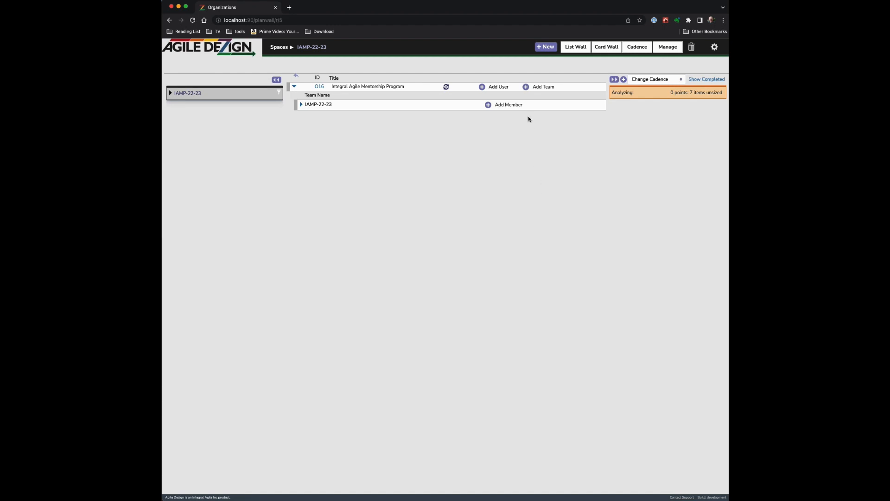
Create a team named 'My cool new team' in the organization
left_click(526, 87)
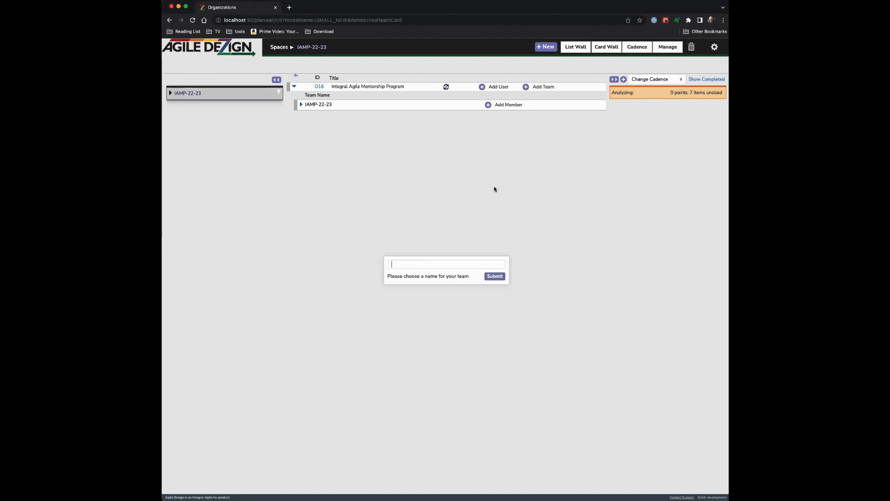
type("My cool new team")
key("Return")
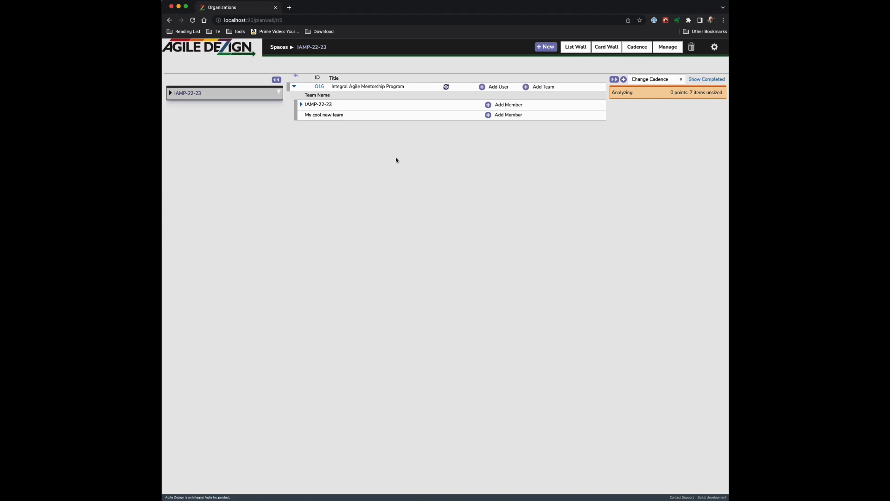
Open My cool new team and cancel the add-member form
left_click(318, 116)
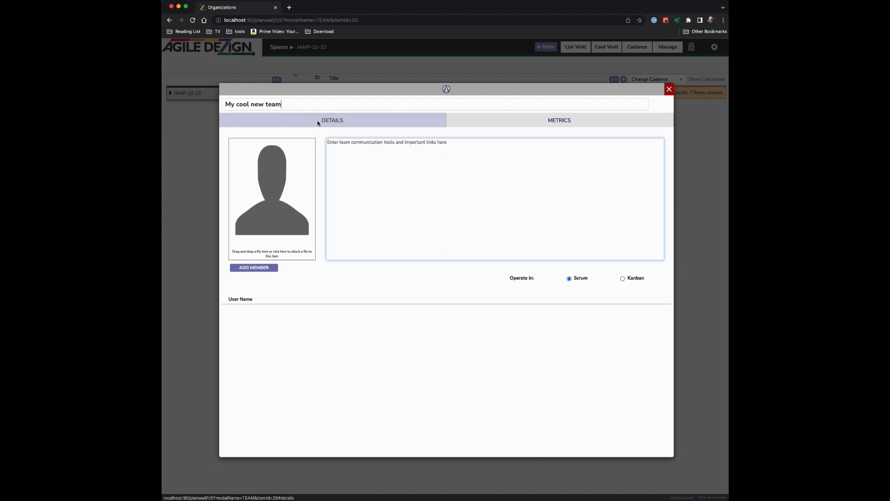
left_click(262, 268)
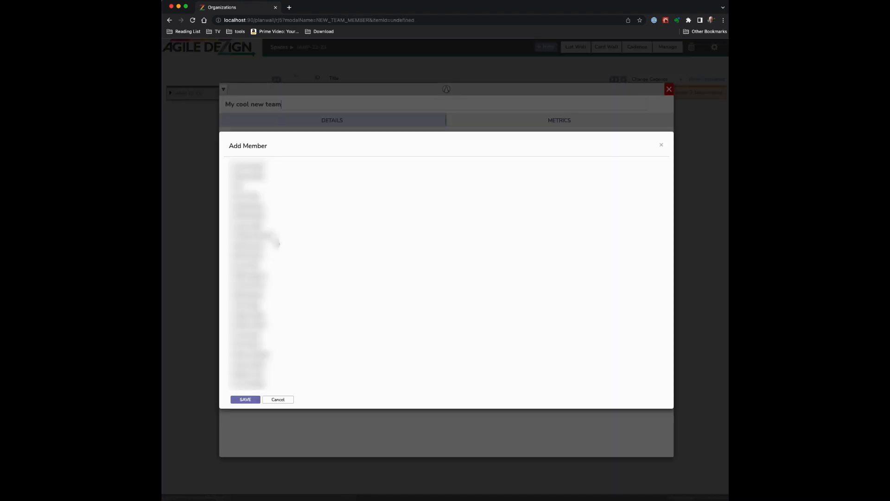
left_click(281, 401)
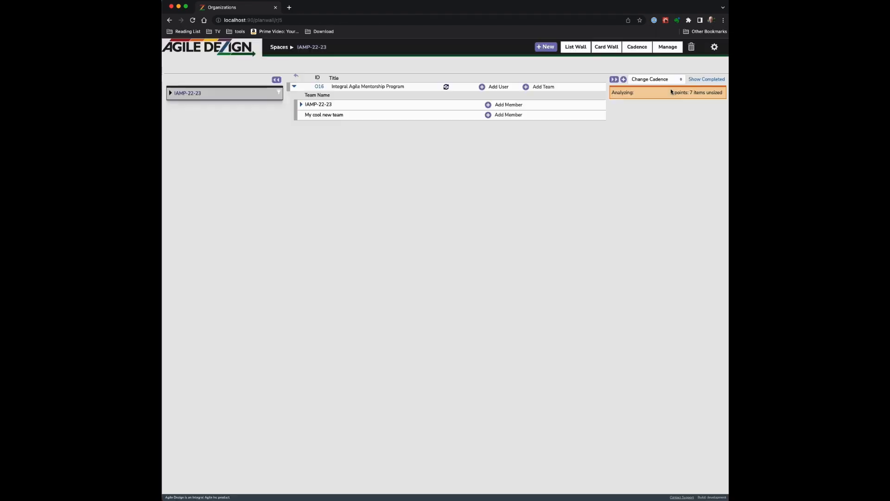
left_click(670, 90)
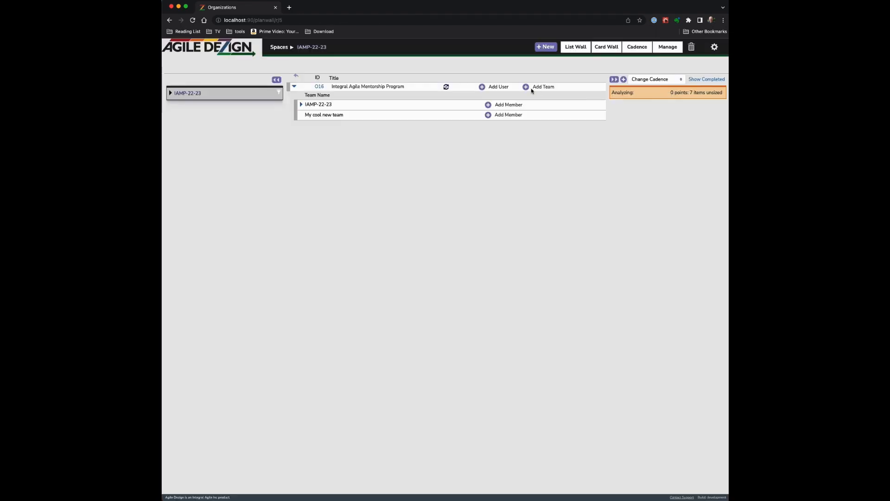
left_click(318, 87)
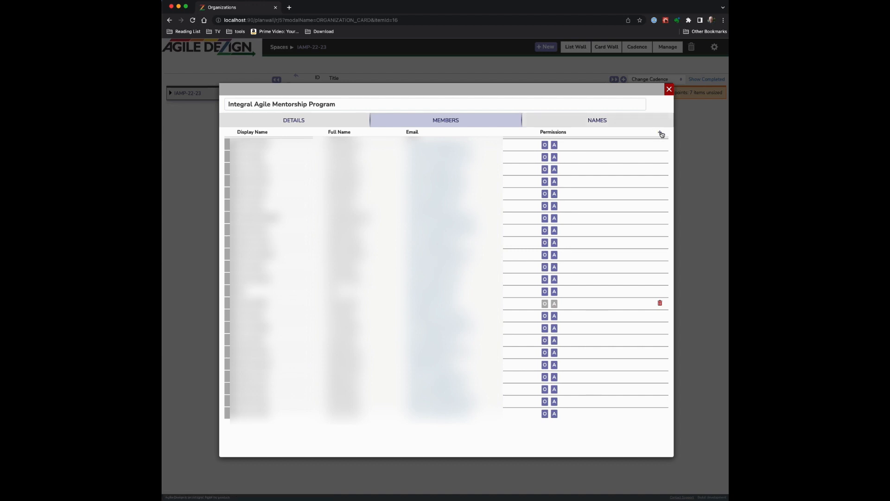
left_click(669, 89)
left_click(545, 47)
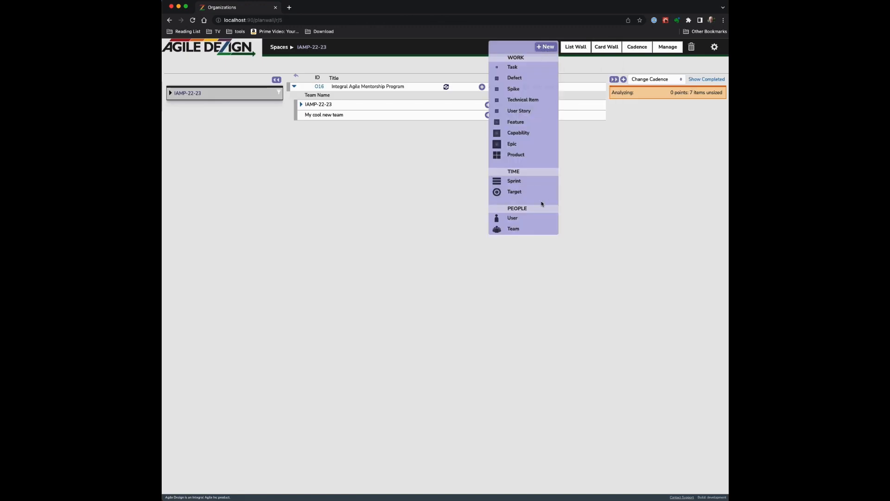
left_click(534, 221)
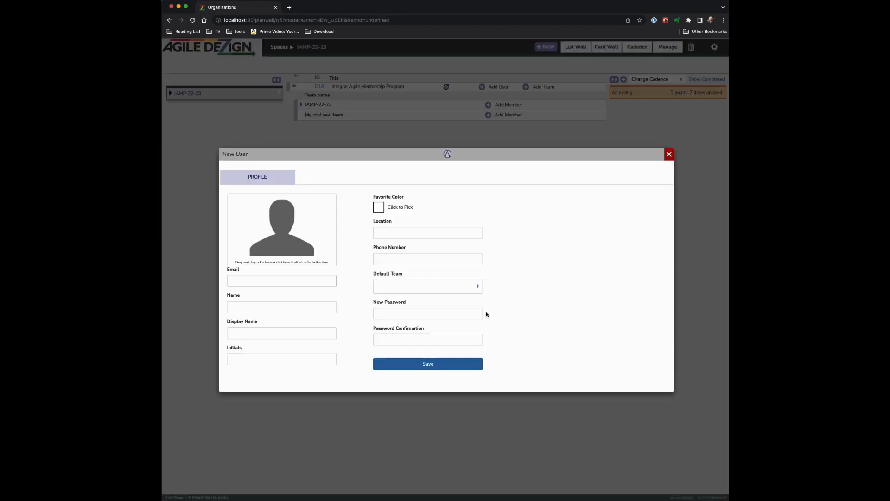
left_click(312, 280)
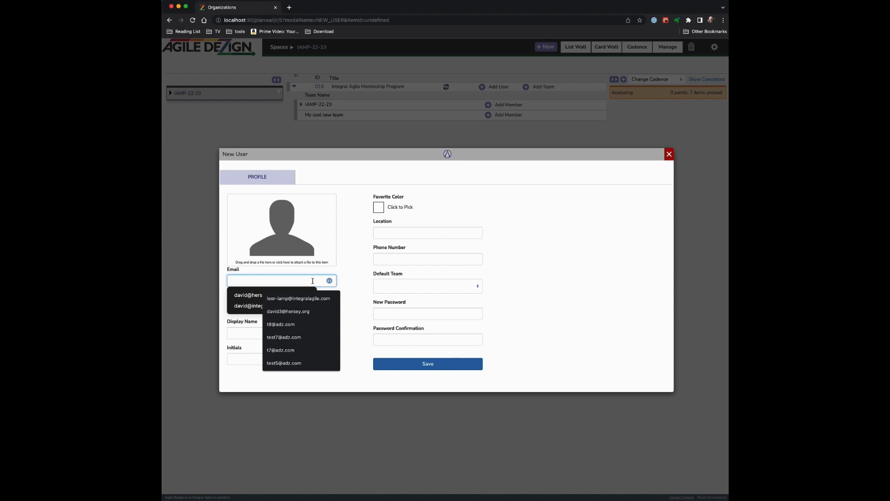
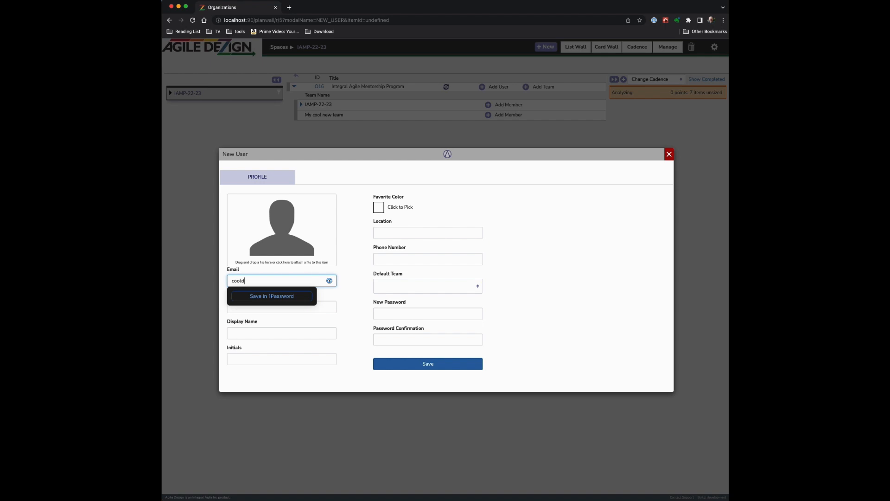
key("Tab")
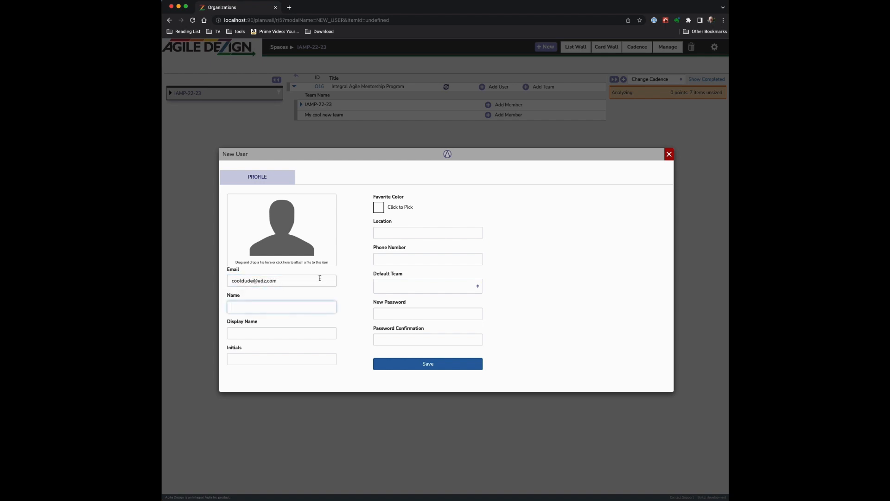
left_click(399, 314)
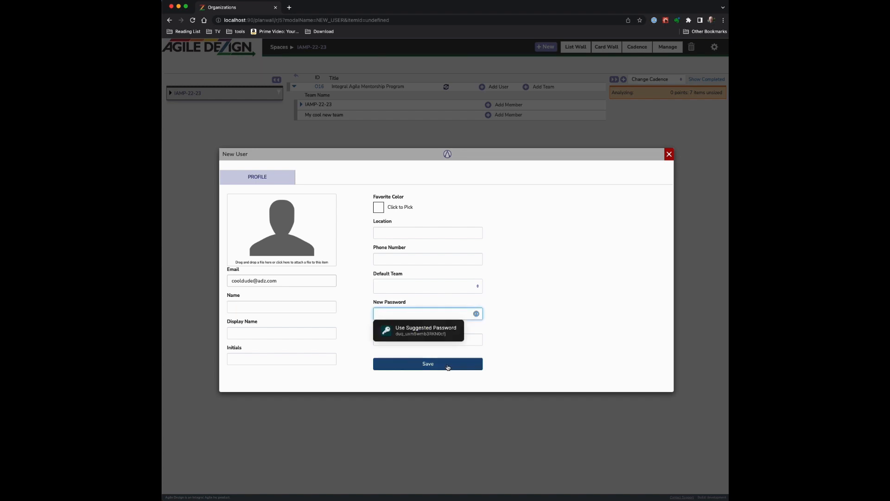
left_click(524, 328)
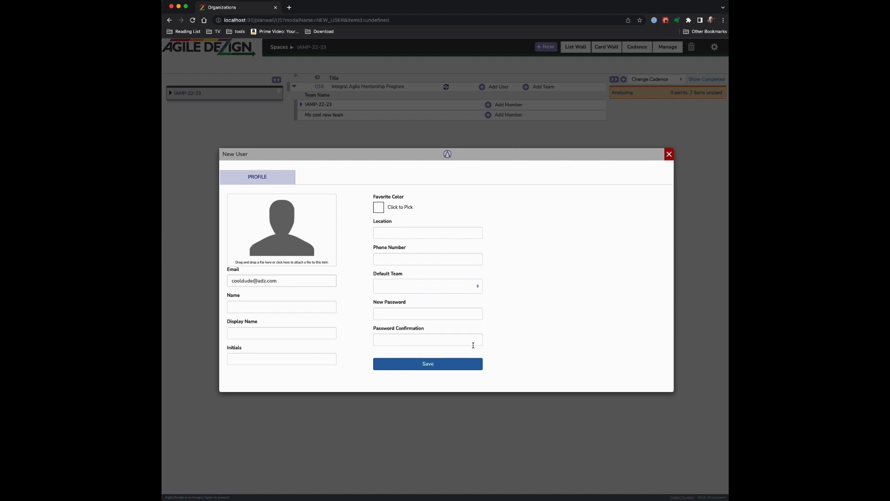
left_click(669, 154)
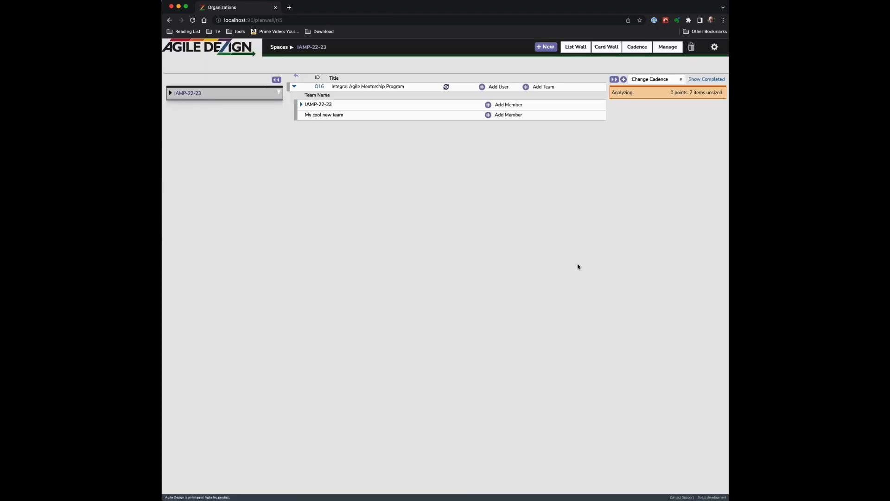
Save a user as My cool new team's first member and expand the team row
left_click(488, 116)
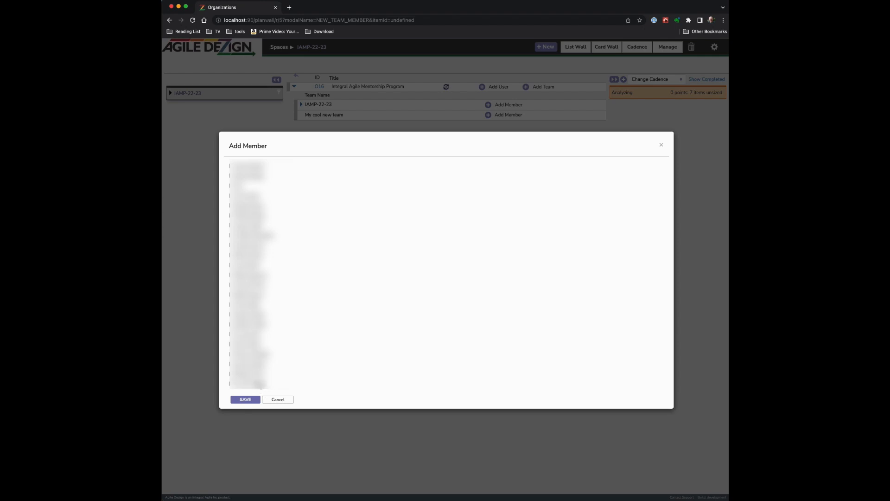
left_click(250, 400)
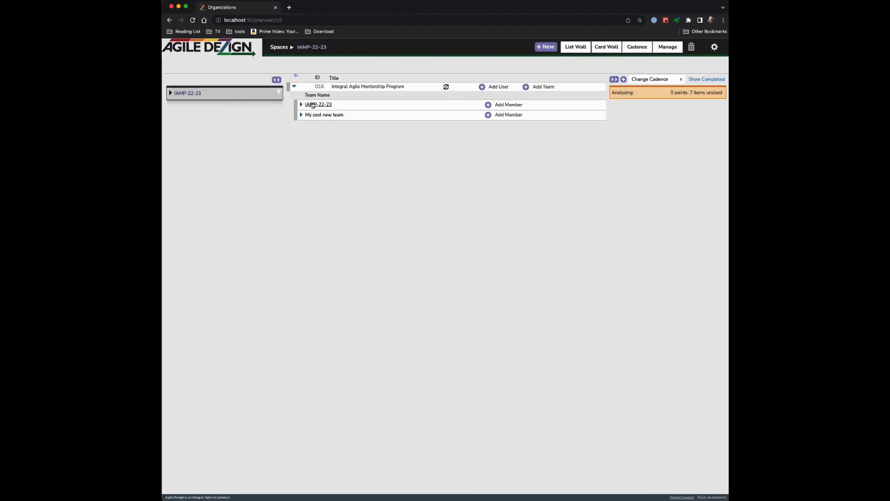
left_click(301, 114)
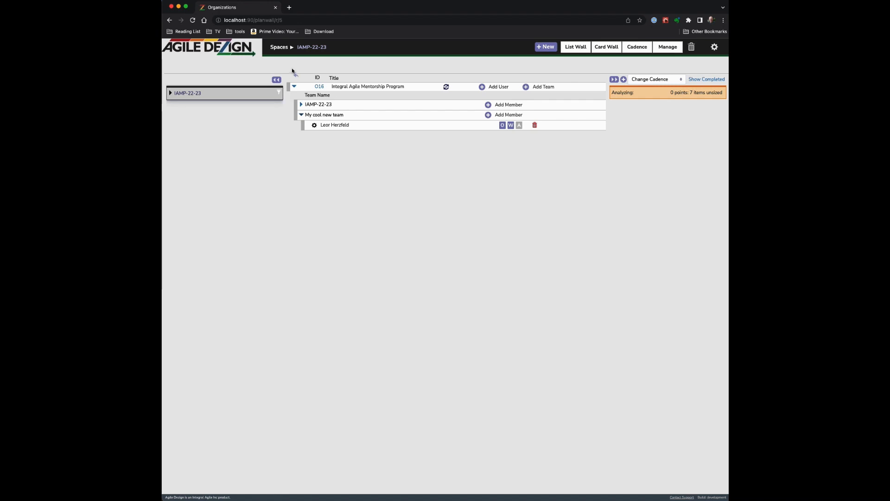
Switch to My cool new team's space and list its user stories
left_click(277, 47)
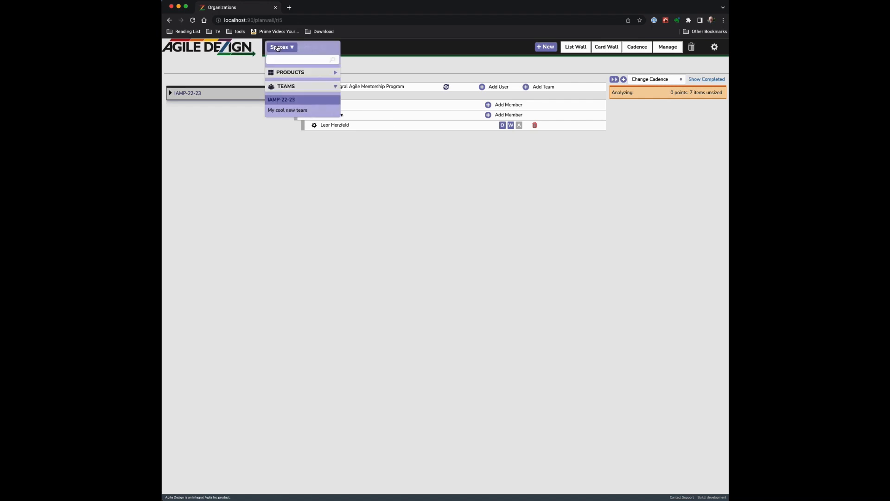
left_click(287, 110)
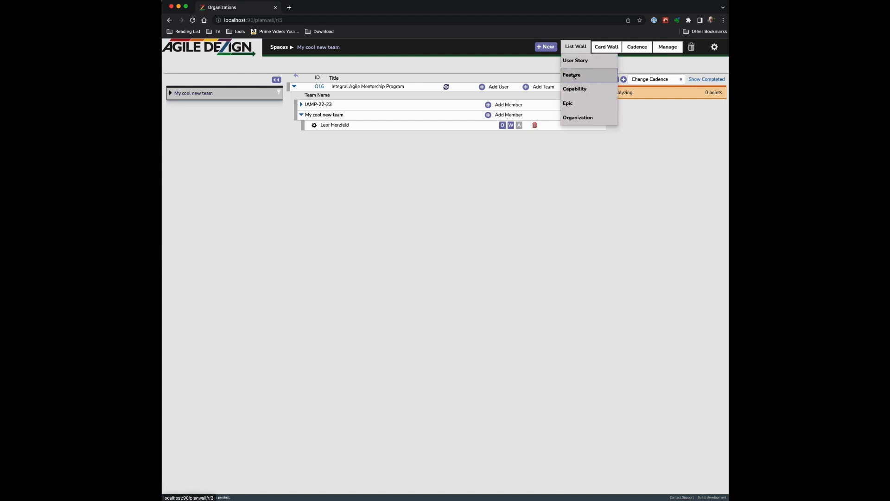
left_click(577, 61)
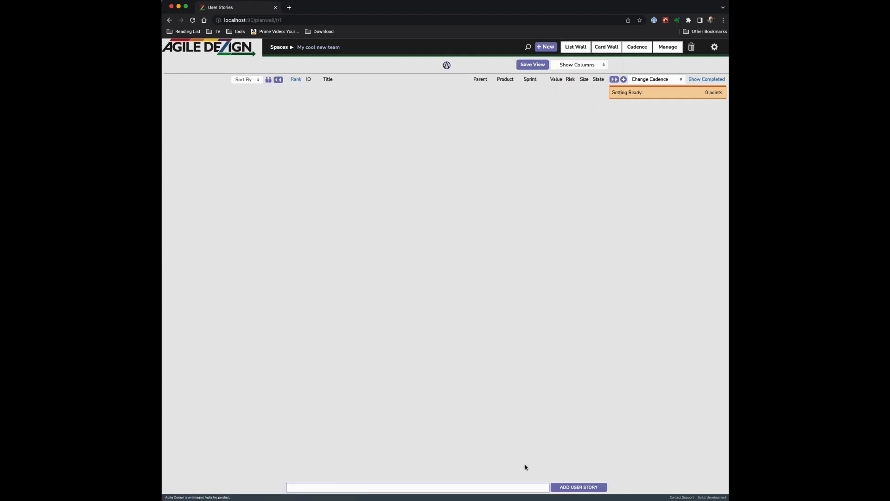
Add the user story 'New story' (U28) and review its details
left_click(516, 487)
type("New story")
key("Return")
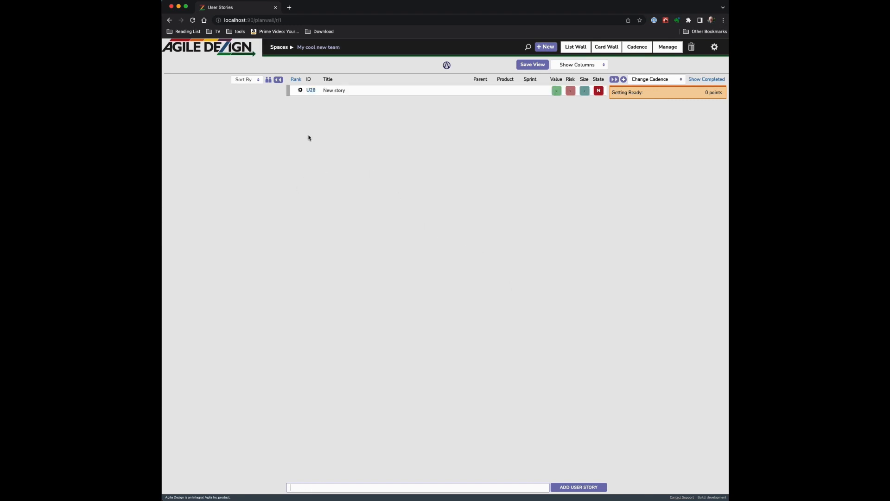
left_click(311, 91)
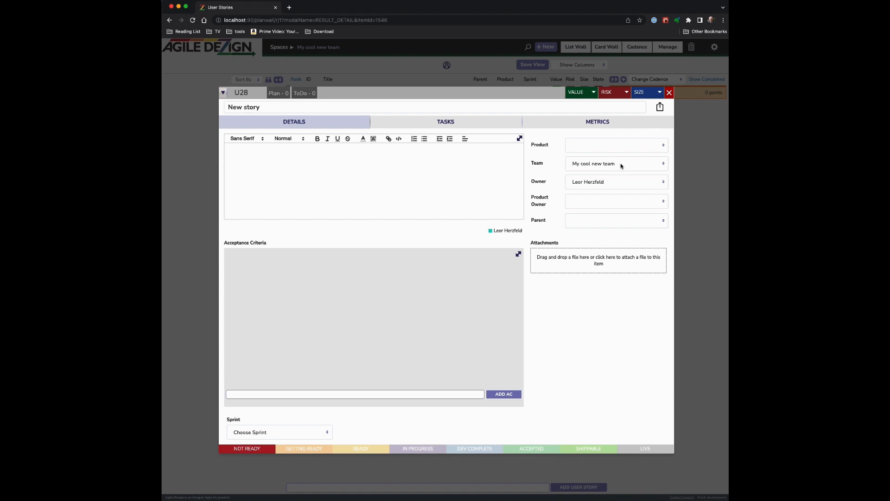
left_click(669, 93)
Return to Organizations, review O16's card, and toggle the list to show products
left_click(580, 46)
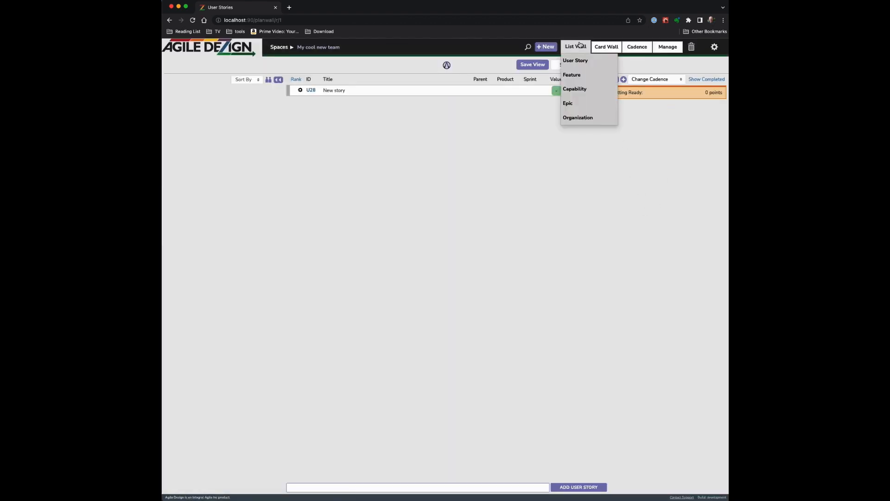
left_click(578, 117)
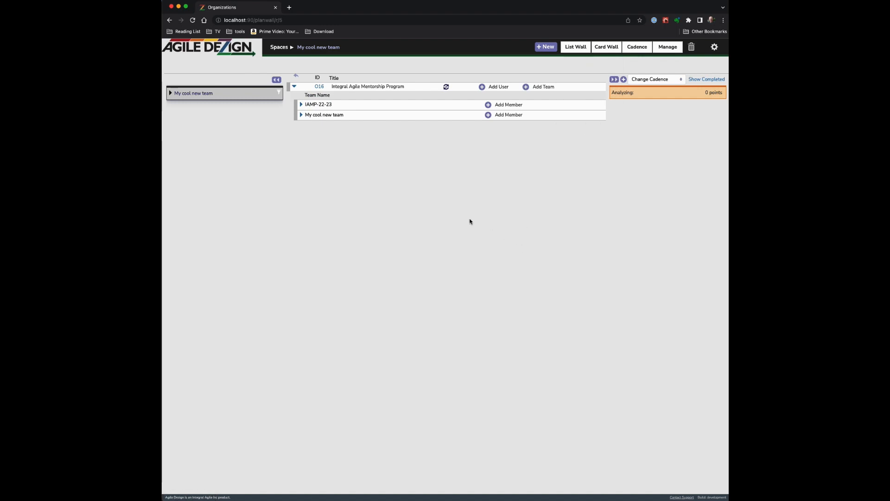
left_click(320, 87)
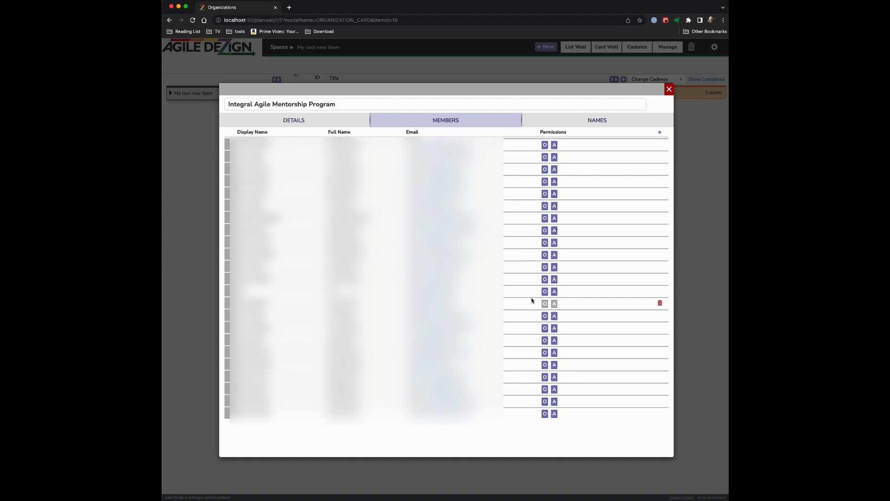
left_click(669, 90)
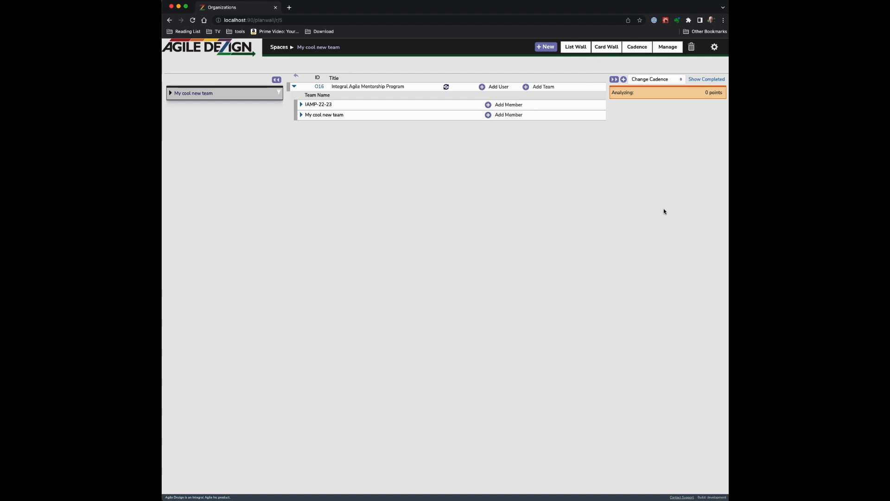
left_click(446, 88)
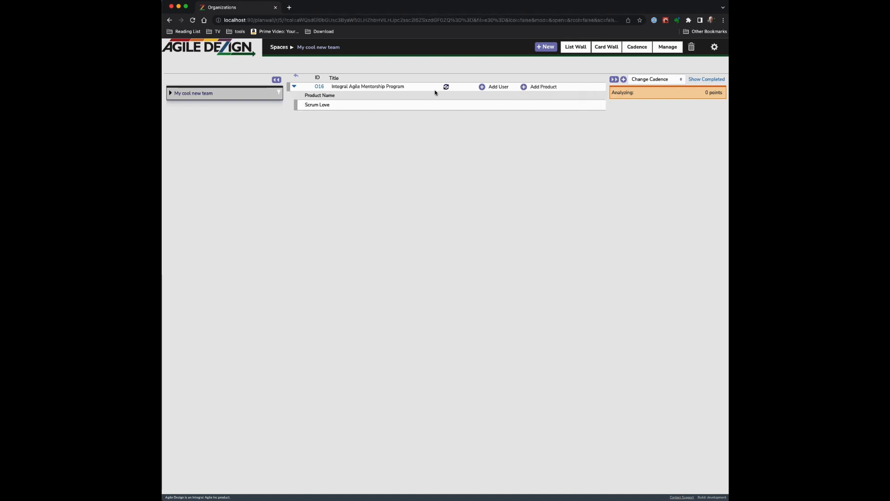
Create and save product 'Cool Product' with My cool new team linked
left_click(528, 89)
left_click(503, 113)
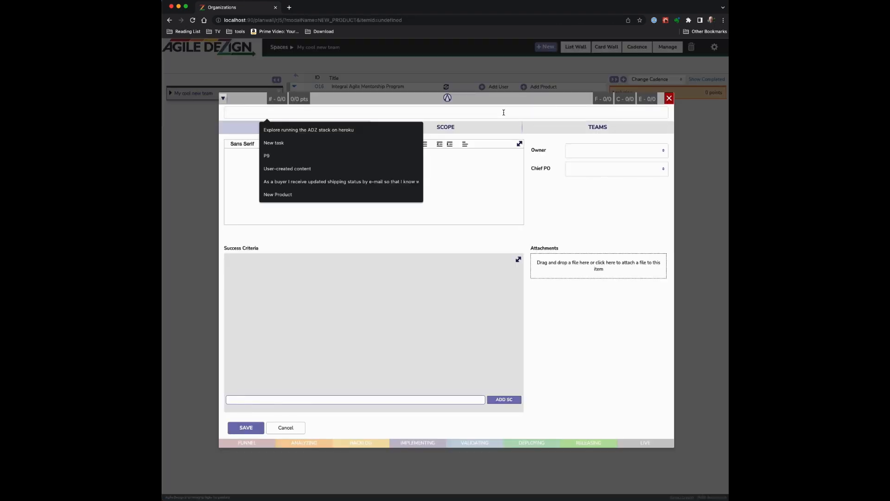
type("Cool Prod")
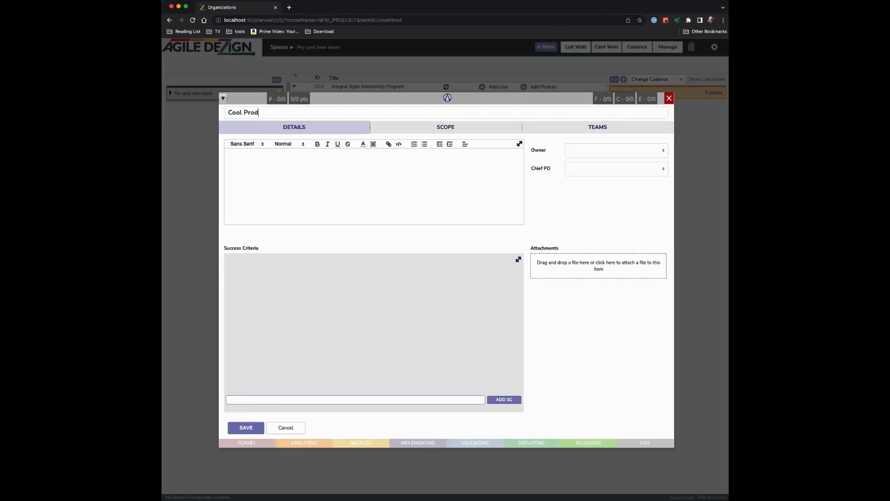
type("uct")
left_click(628, 125)
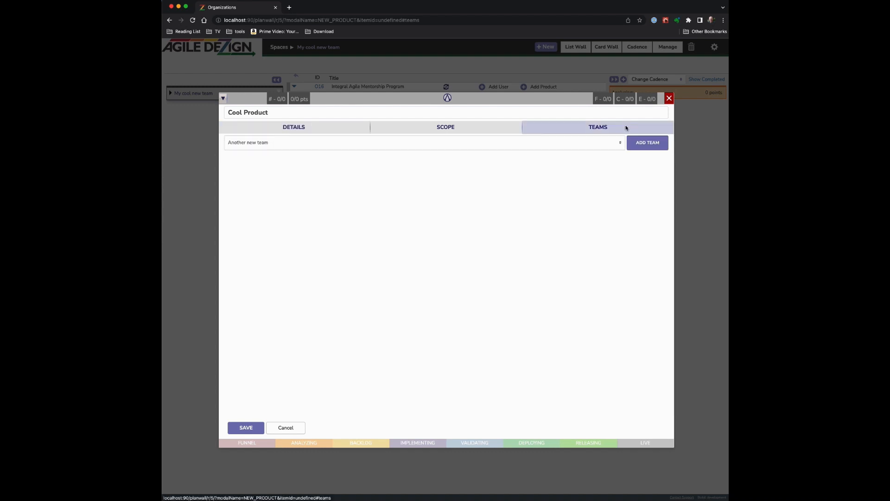
left_click(611, 142)
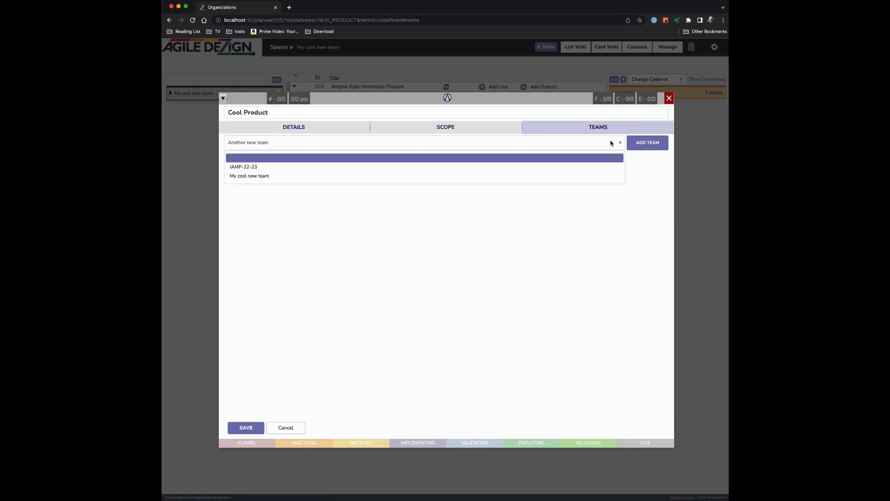
left_click(588, 177)
left_click(642, 147)
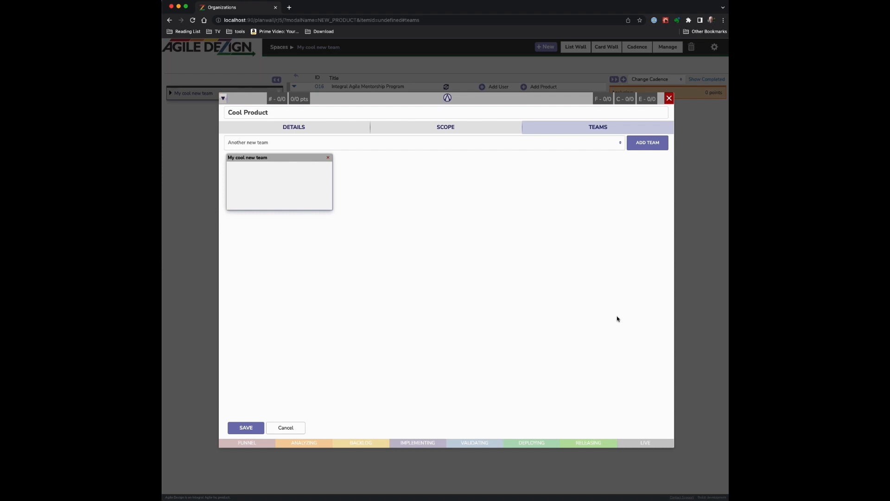
left_click(247, 427)
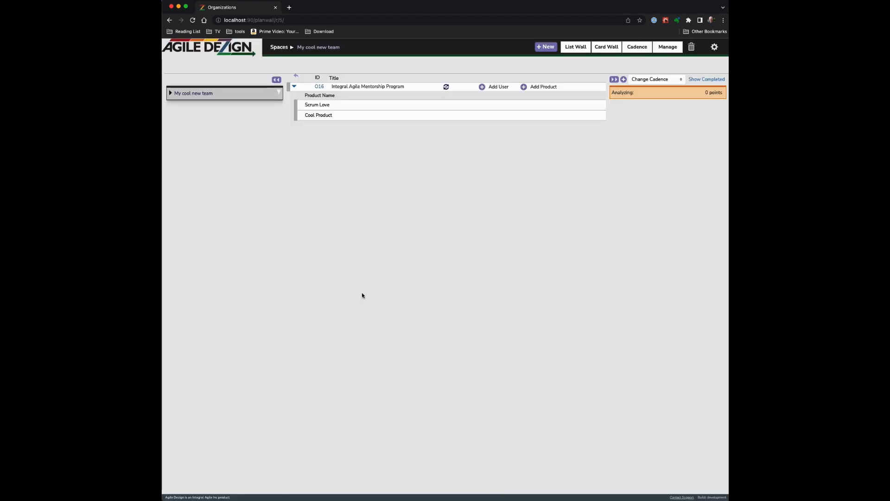
View Cool Product's user stories, then switch back to My cool new team's space
left_click(279, 47)
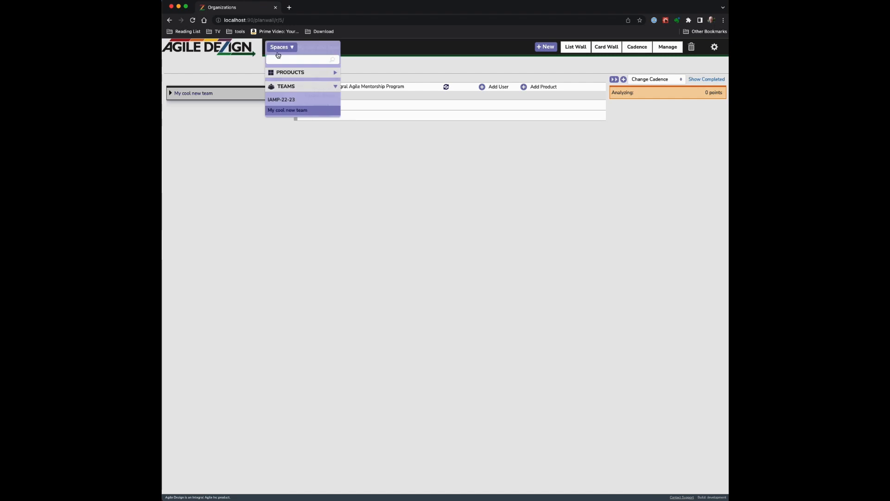
left_click(284, 72)
left_click(284, 96)
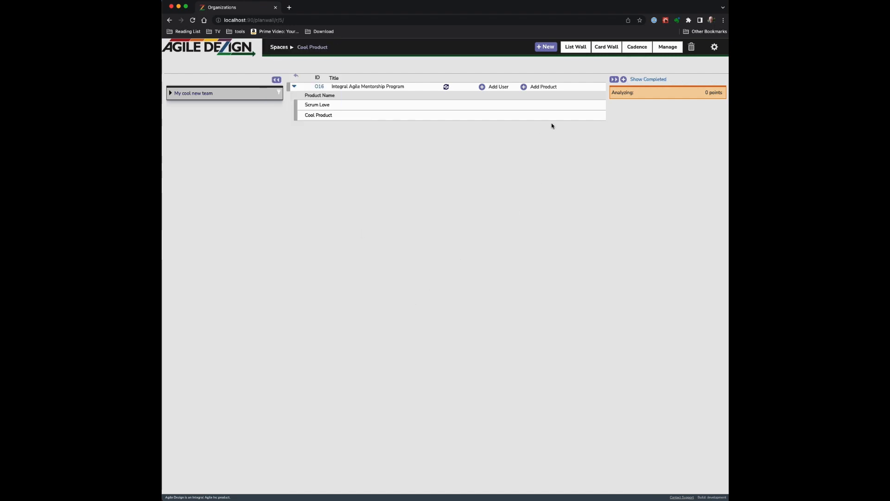
left_click(585, 45)
left_click(576, 60)
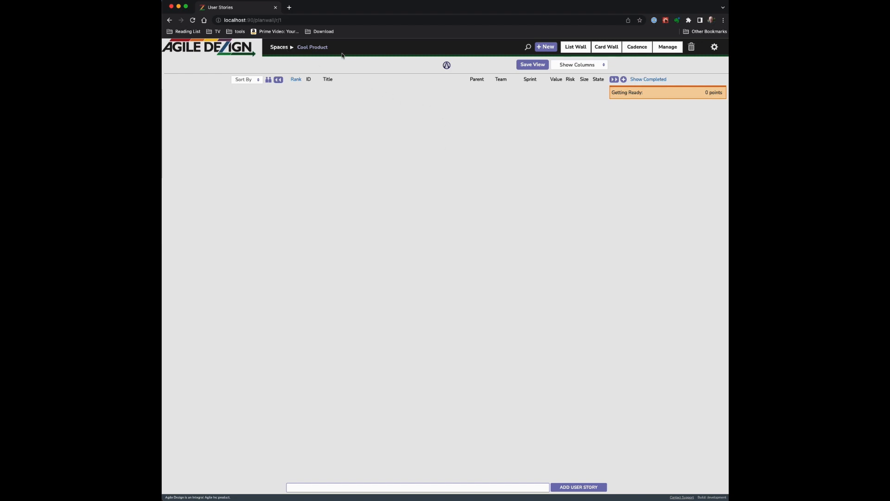
left_click(278, 48)
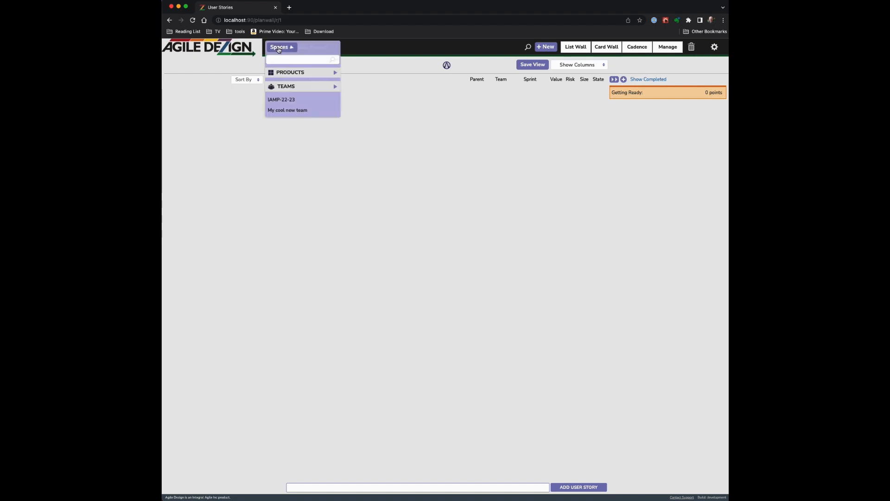
left_click(280, 109)
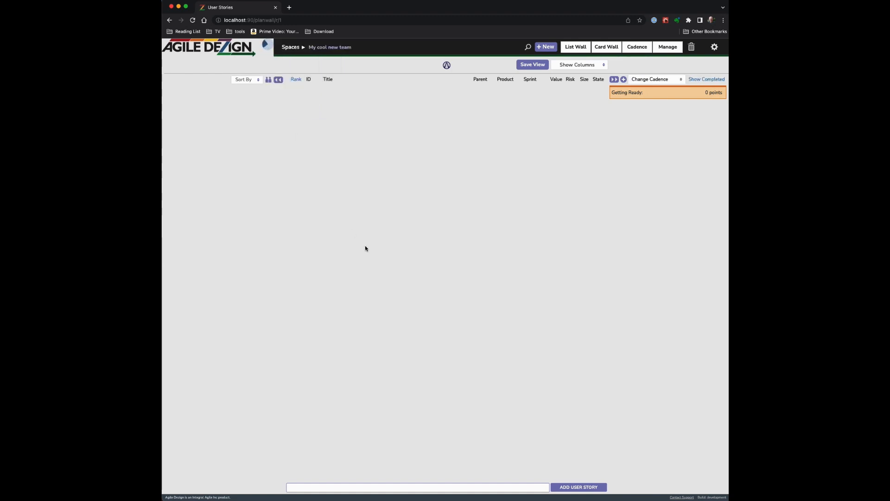
Set story U28's product to Cool Product, accepting the outside-space confirmation
left_click(309, 92)
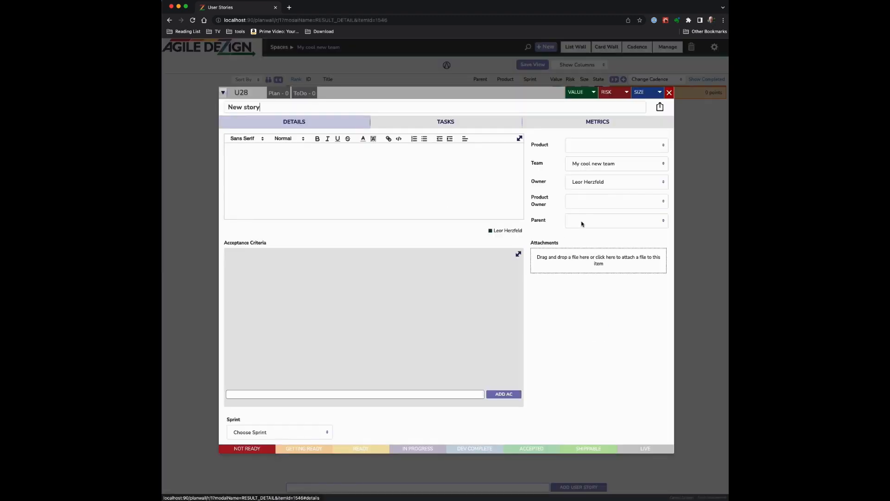
left_click(638, 146)
left_click(623, 179)
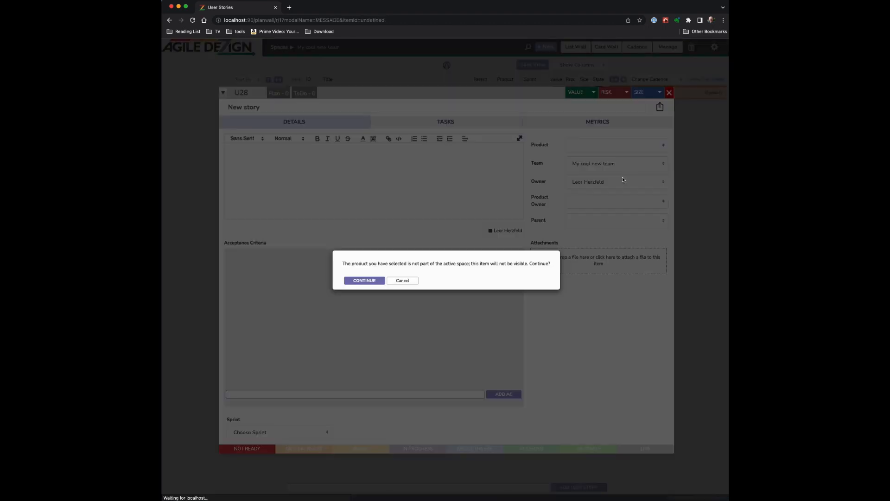
left_click(365, 281)
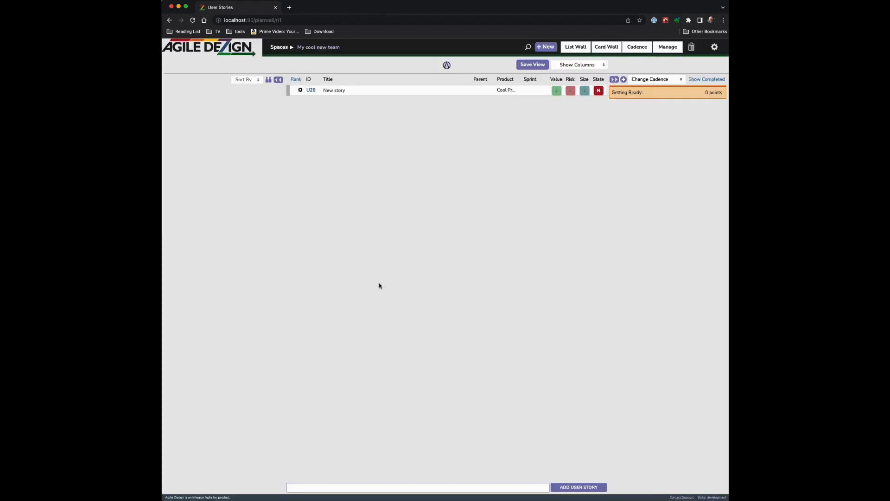
left_click(290, 48)
Switch to Cool Product's space and add the story 'new item 2' (U29)
left_click(288, 75)
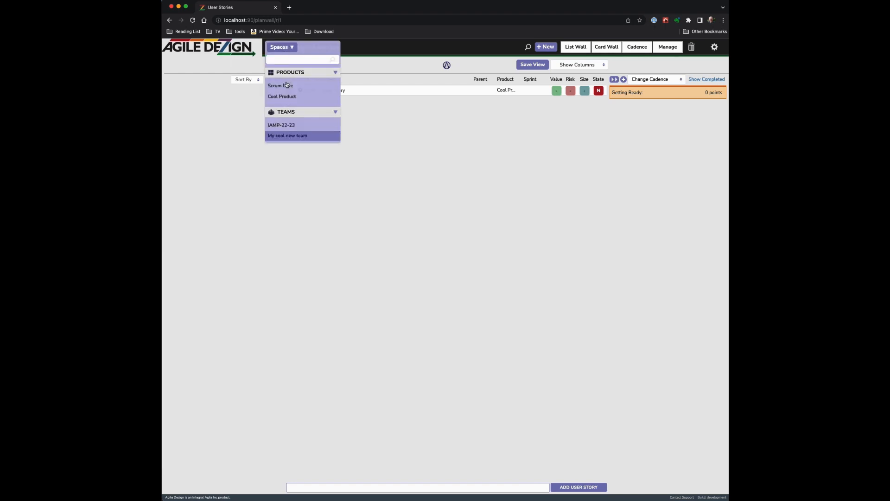
left_click(285, 98)
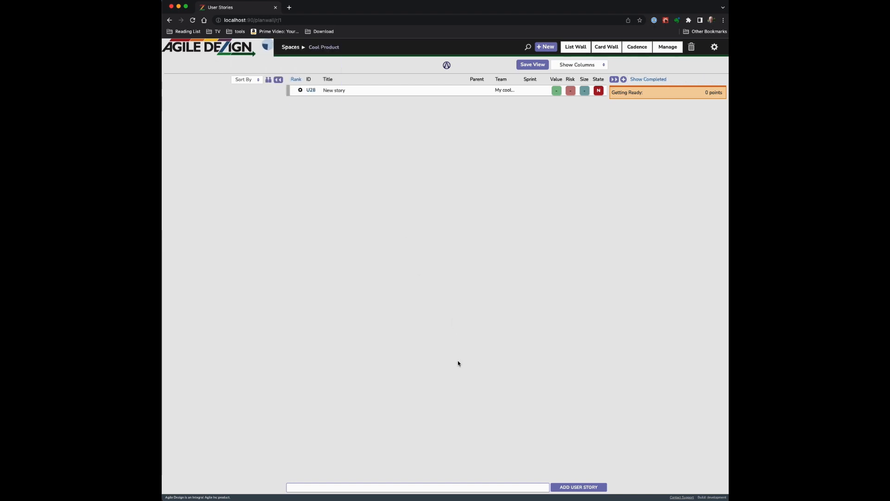
left_click(419, 489)
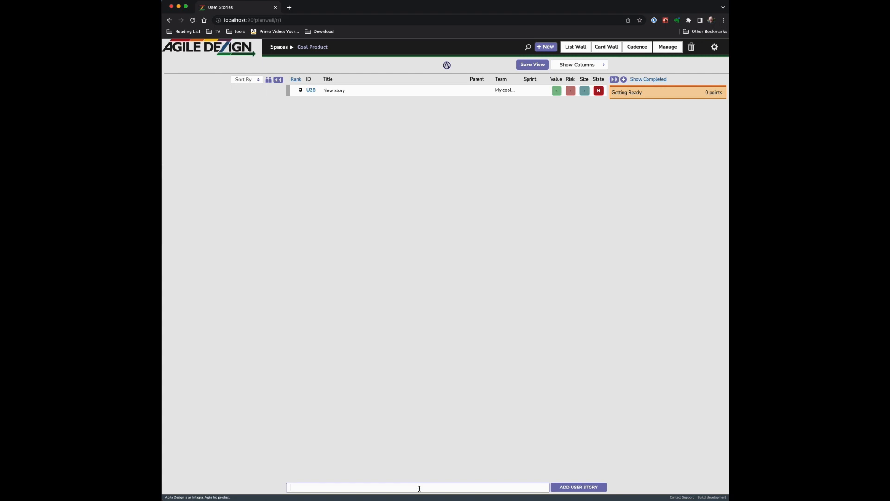
type("new items 2")
key("Return")
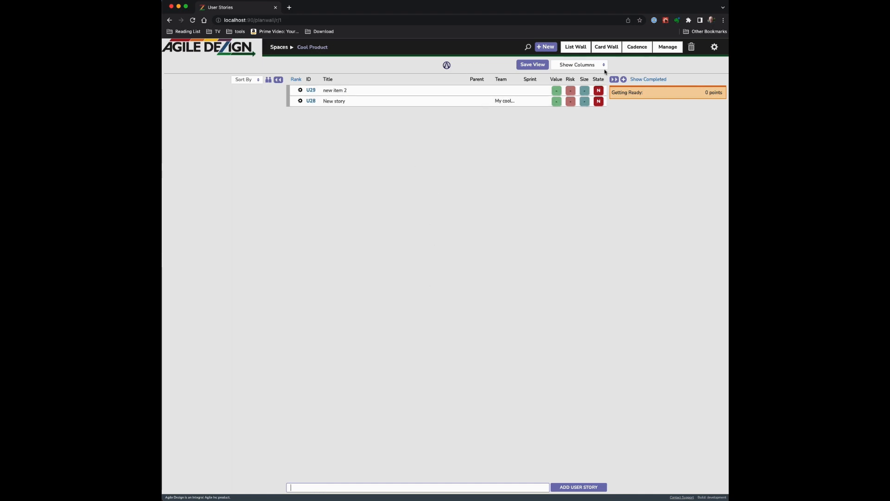
Assign story U29 to My cool new team
left_click(311, 90)
left_click(620, 177)
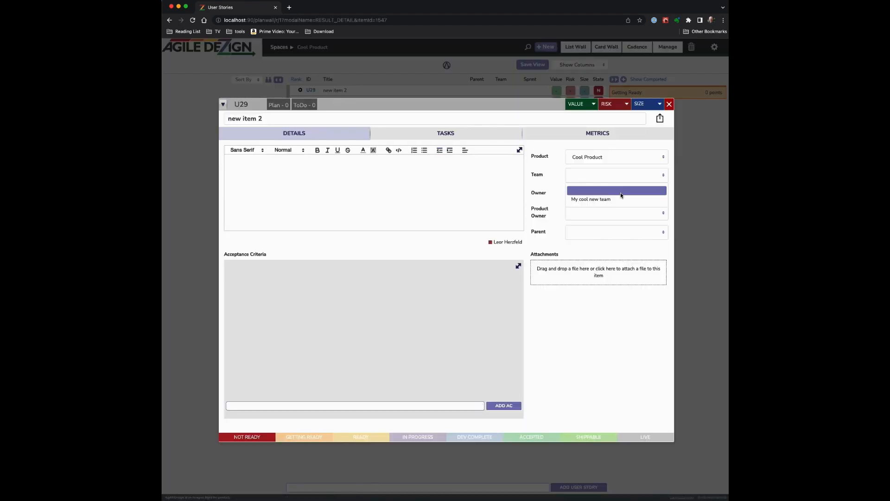
left_click(616, 198)
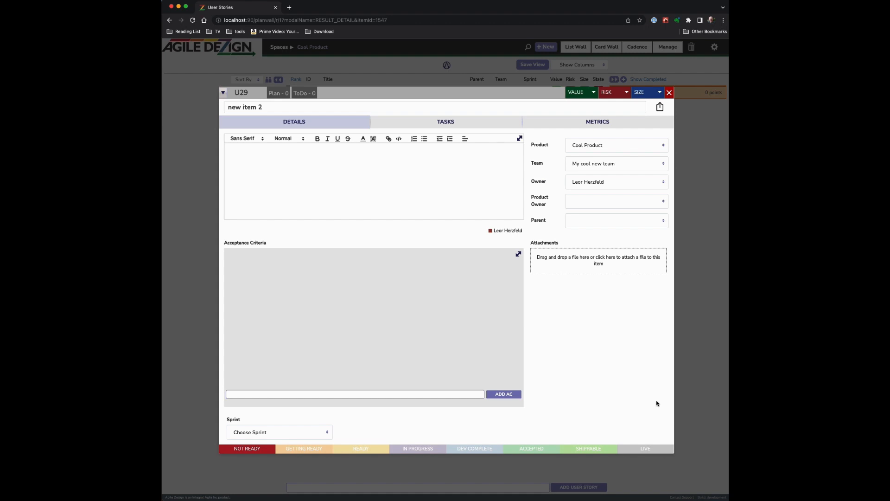
left_click(669, 93)
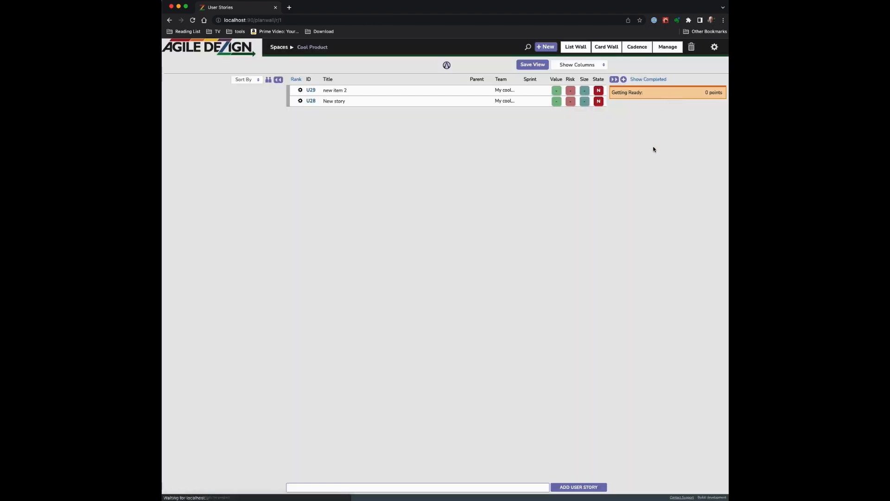
Open Profile from the settings gear, waiting out Chrome's unresponsive-page prompt
left_click(714, 47)
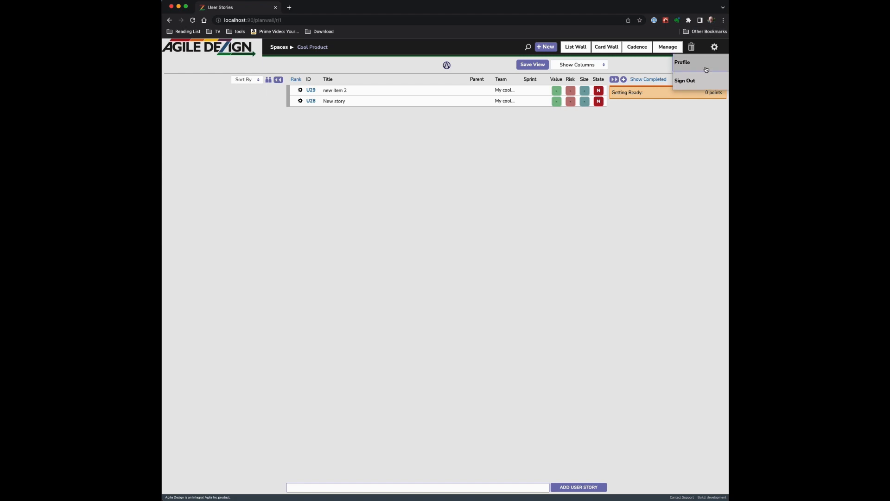
left_click(708, 68)
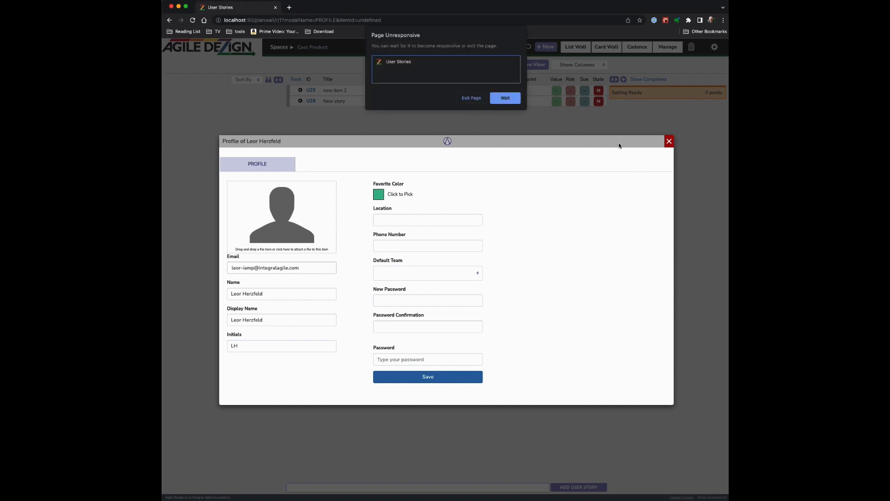
left_click(493, 97)
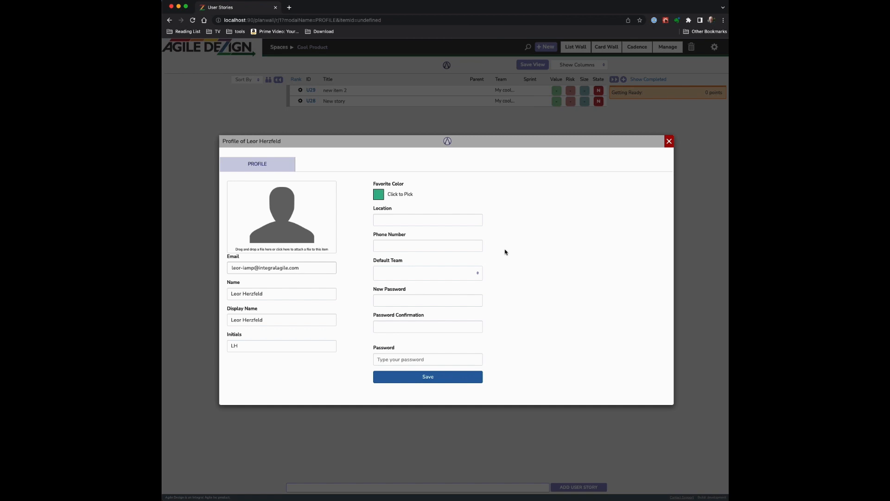